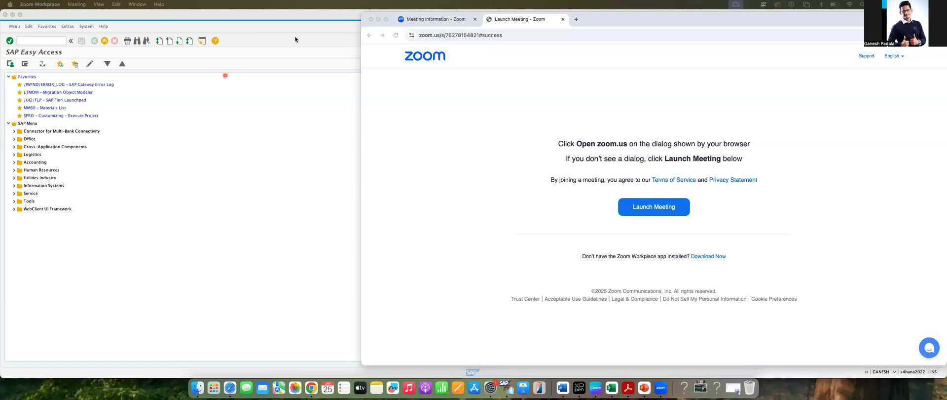
Step: Bring the SAP Easy Access window in front of the Zoom launch page
left_click(327, 53)
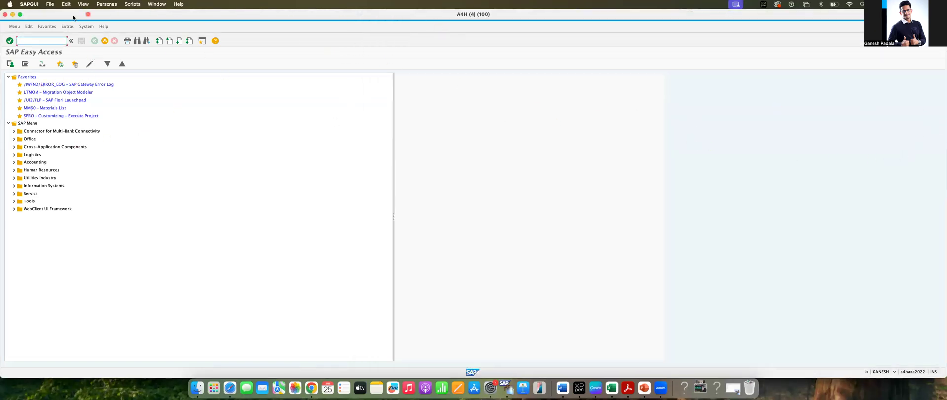
Step: Start transaction ME21N to create a purchase order
left_click(28, 41)
type("me21n")
key("Return")
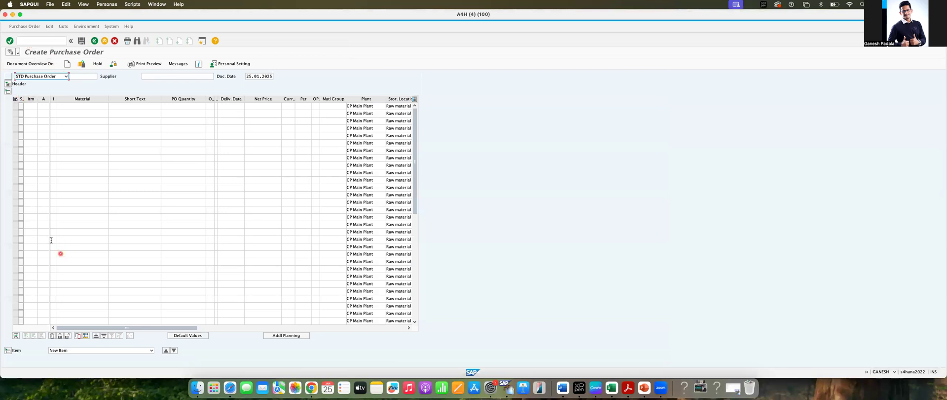
Step: Pick supplier 601 from recent entries and save the personal item default values
left_click(159, 76)
key("Down")
key("Down")
key("Down")
key("Down")
key("Down")
key("Down")
key("Down")
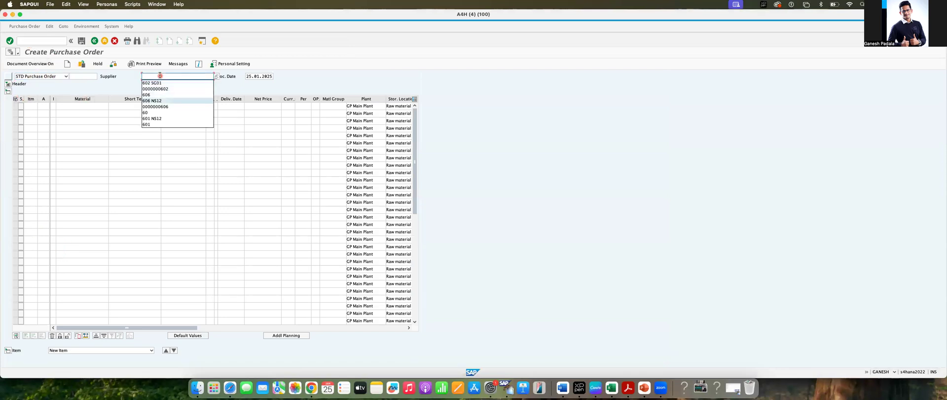
key("Return")
key("Return")
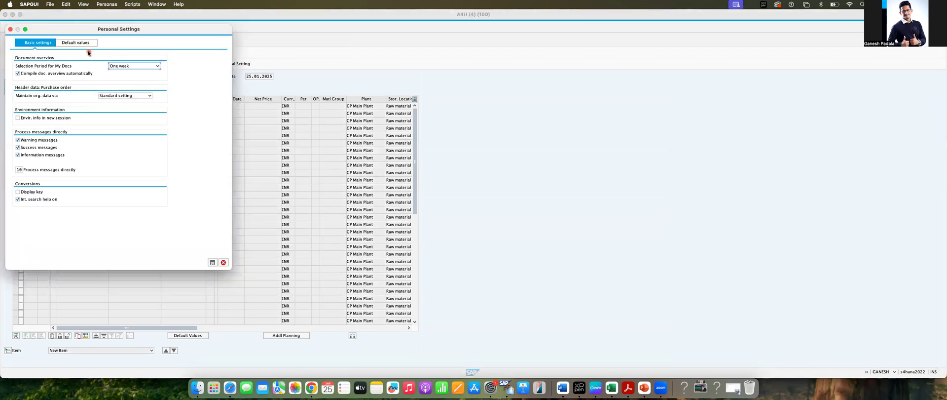
left_click(86, 43)
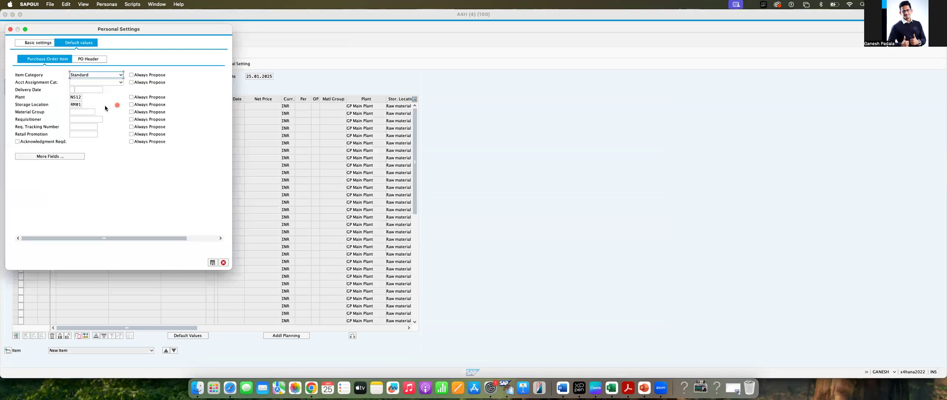
left_click(213, 262)
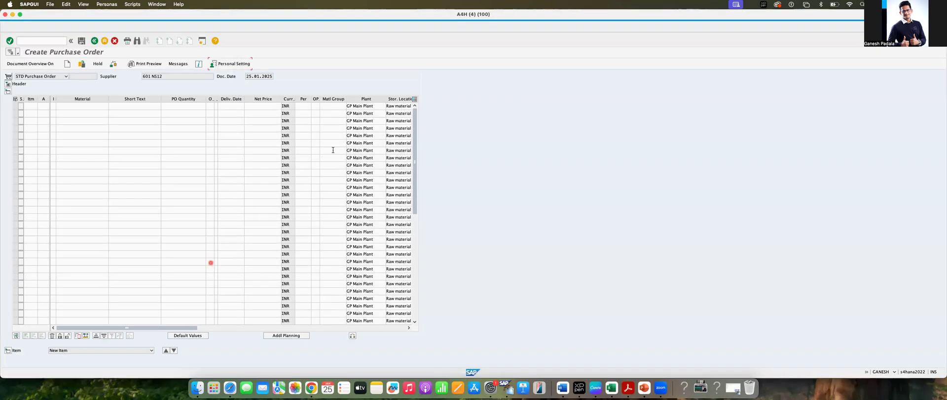
left_click(71, 107)
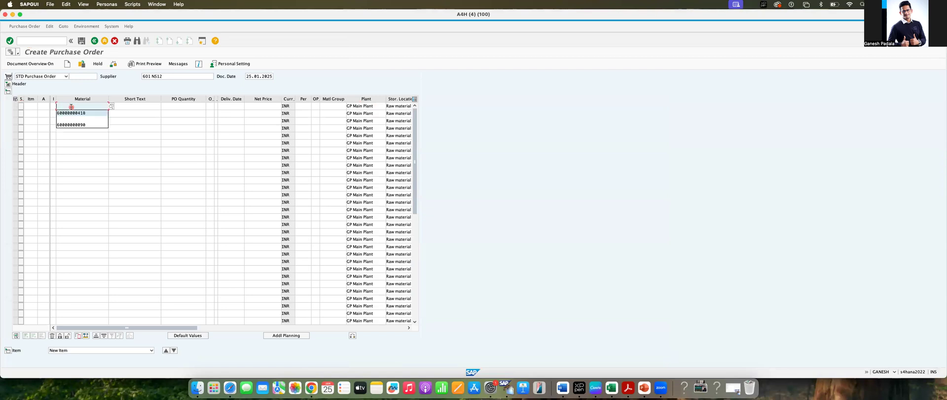
left_click(85, 113)
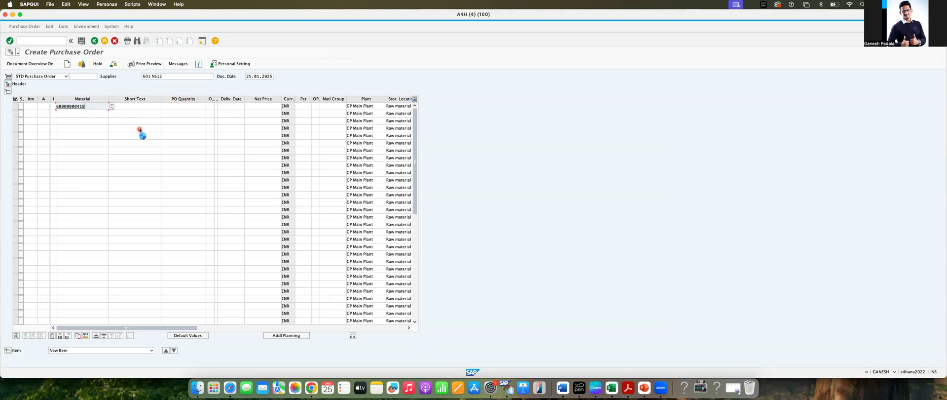
key("Return")
left_click(195, 105)
type("10")
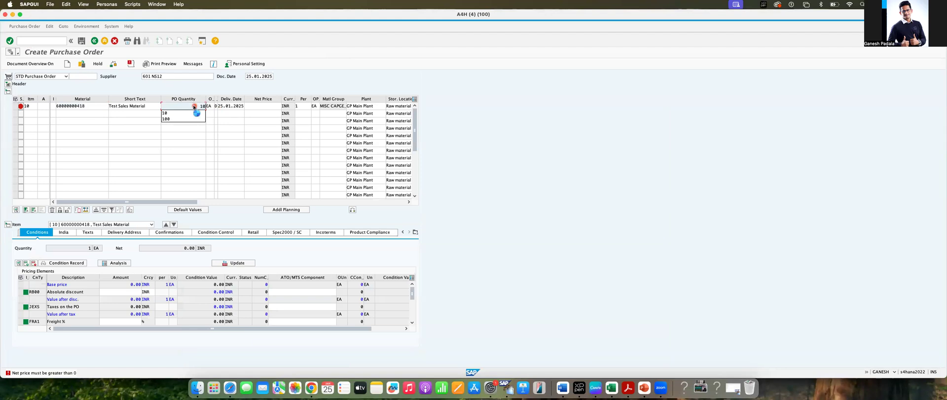
key("Return")
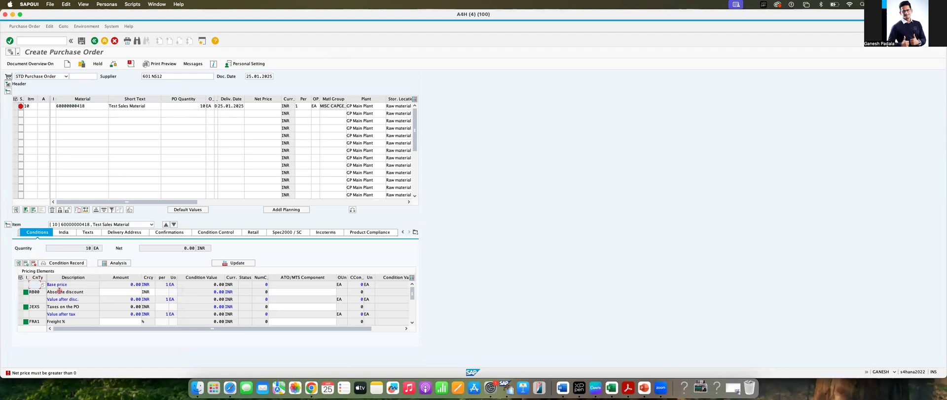
Step: Clear item 10's net price in the item conditions
scroll(78, 299, "down", 1)
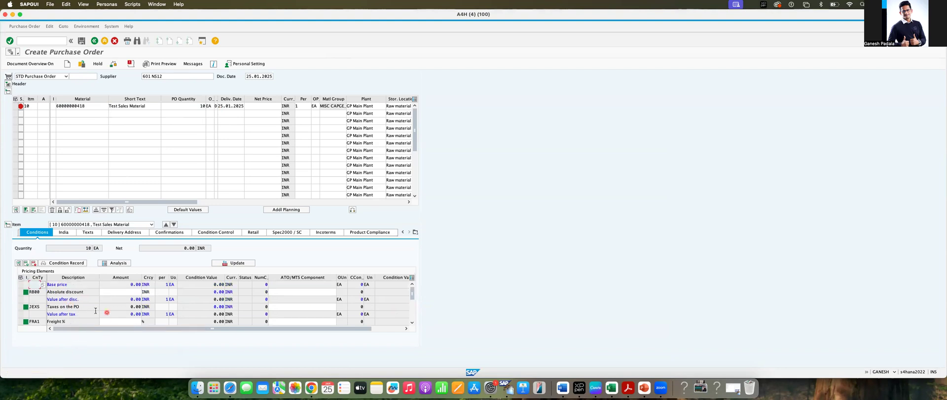
scroll(73, 295, "down", 1)
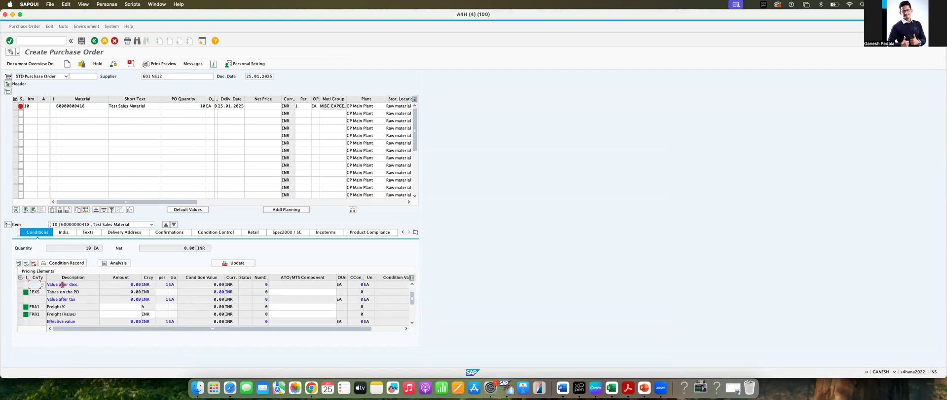
left_click(259, 107)
key("BackSpace")
key("BackSpace")
key("Return")
Step: Browse the condition type list, then view item 10's pricing analysis details for PB00
left_click(43, 285)
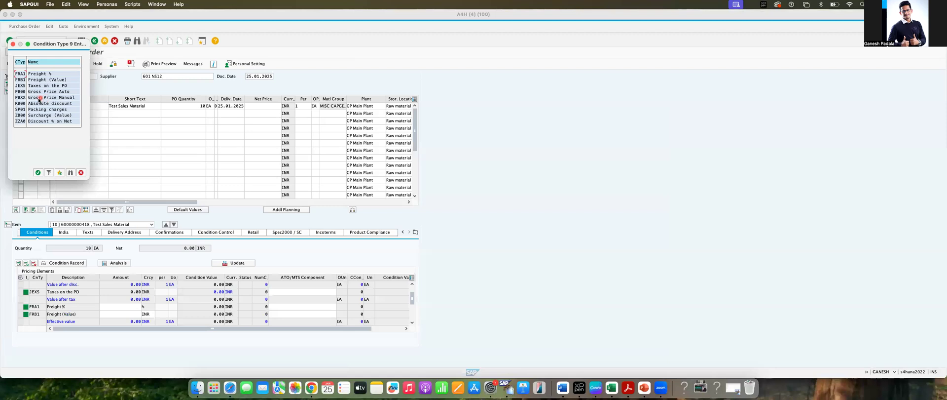
left_click(82, 172)
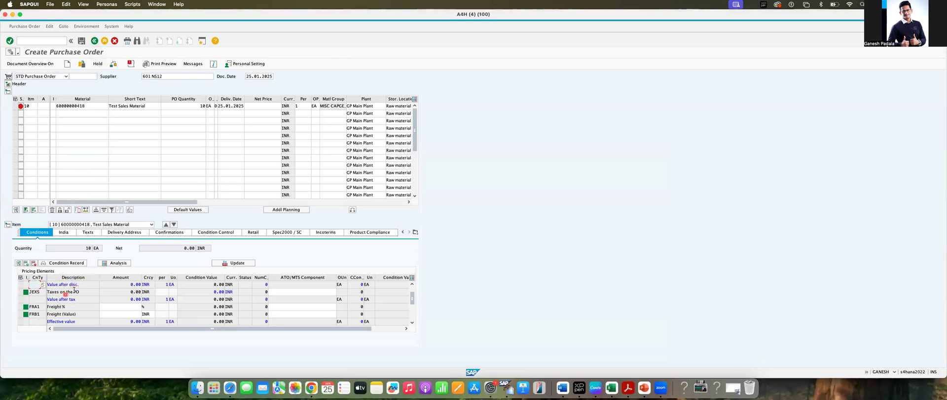
left_click(115, 265)
left_click(25, 92)
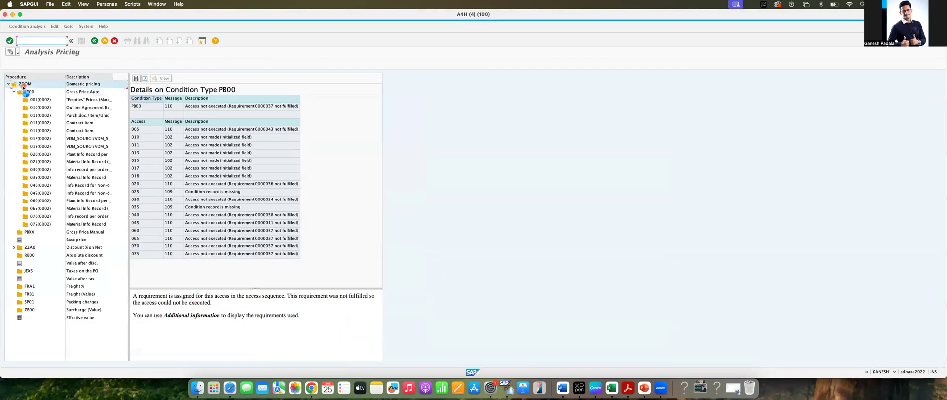
Step: Leave the pricing analysis and enter transaction code /nm/0 in the command field
left_click(94, 42)
left_click(42, 42)
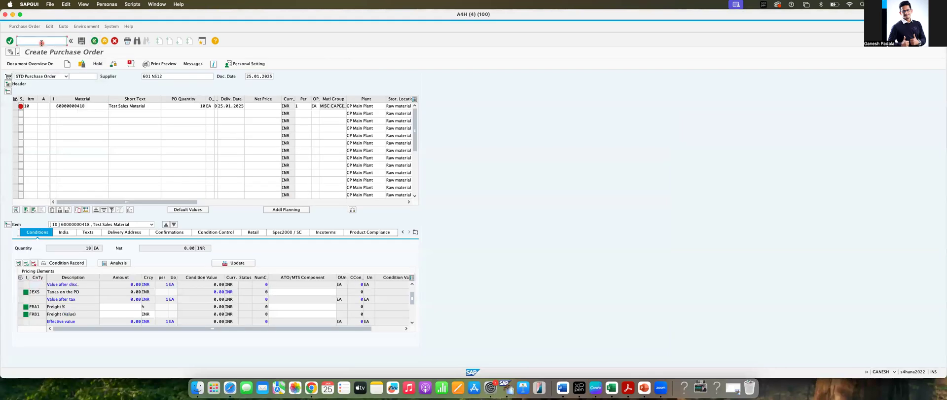
type("/nm/0")
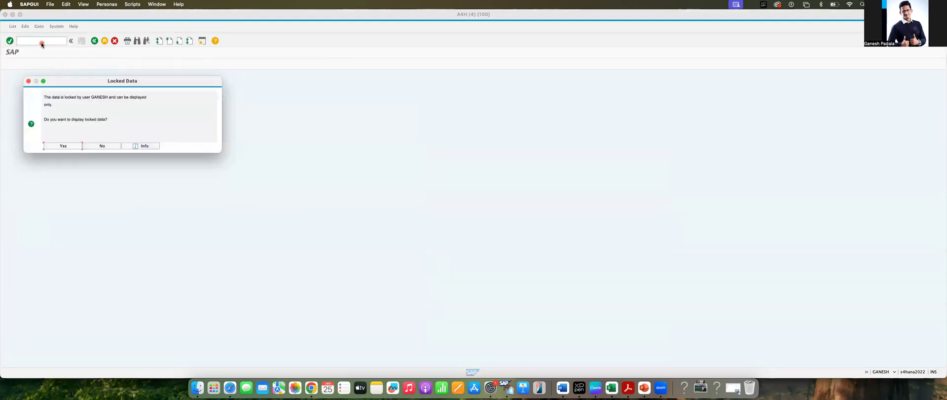
Step: Decline display-only access to the locked data and switch to the ZDOM control data window
left_click(102, 146)
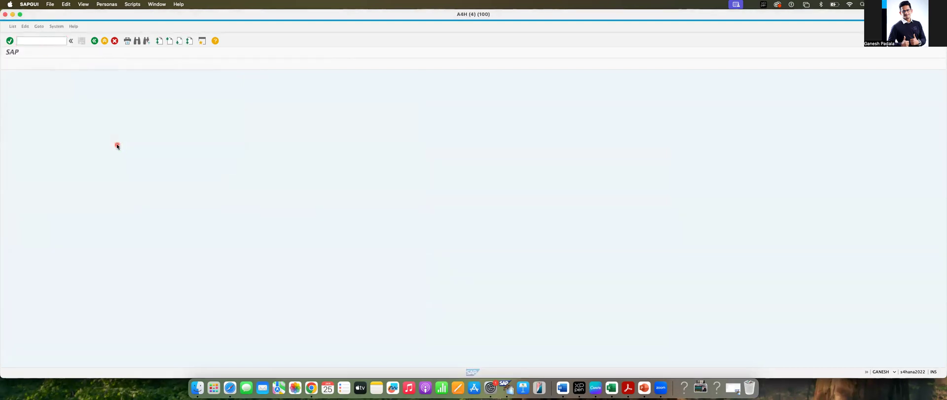
right_click(506, 387)
left_click(518, 292)
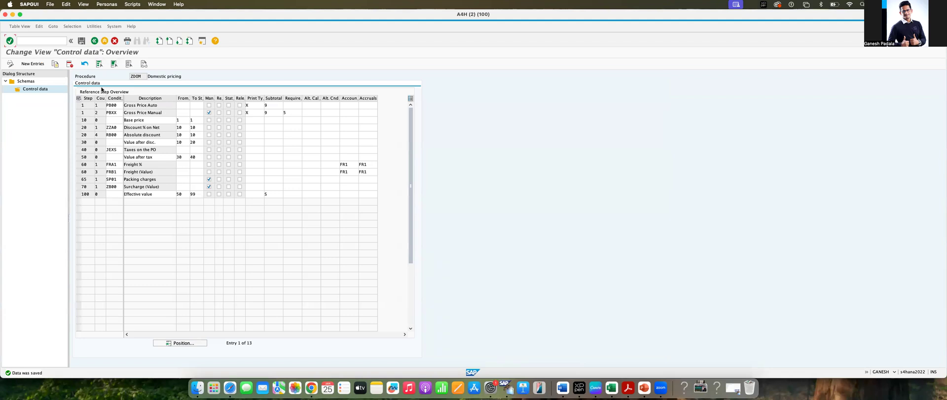
Step: Clear the Man. flag on the PBXX Gross Price Manual step and save the ZDOM procedure
left_click(144, 76)
left_click(78, 113)
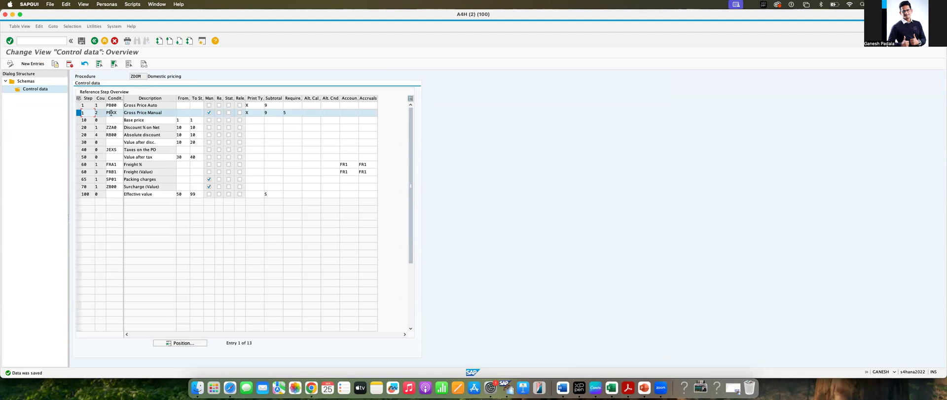
left_click(208, 116)
left_click(82, 42)
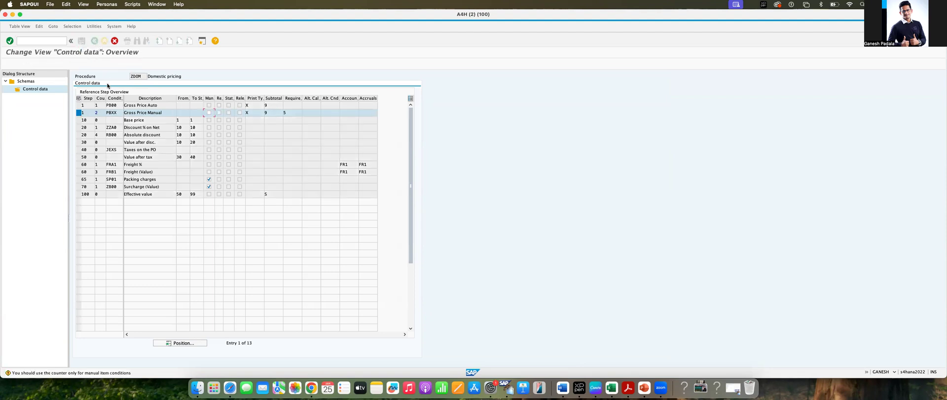
key("Return")
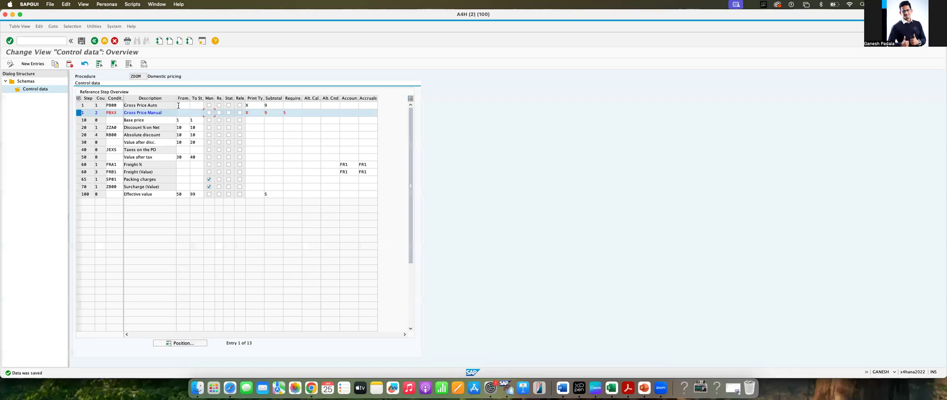
Step: Return from the schemas overview to the Display IMG price determination menu
left_click(94, 42)
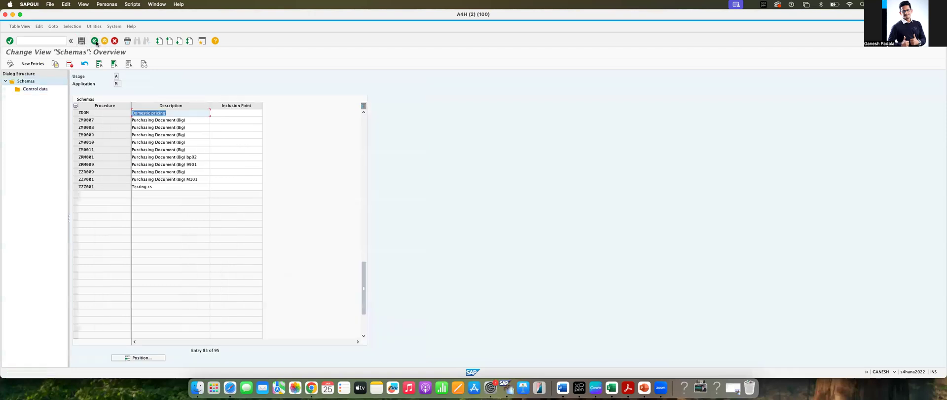
left_click(97, 42)
left_click(43, 41)
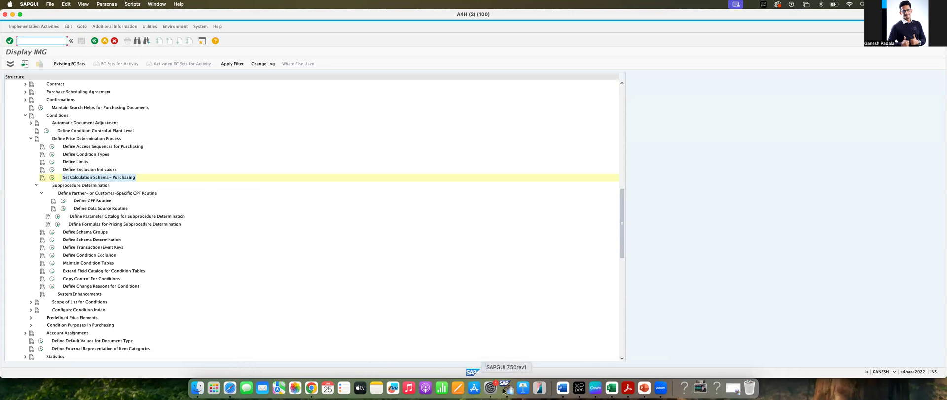
Step: Switch to window A4H (1) and start a fresh purchase order with /nme21n
right_click(514, 389)
left_click(514, 284)
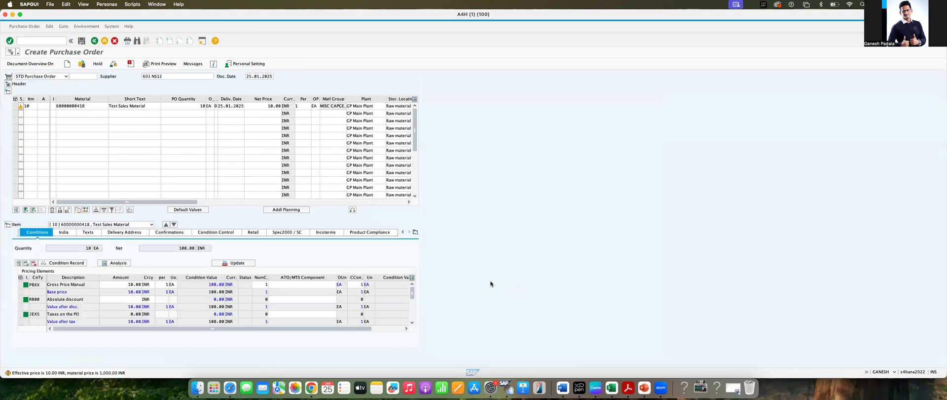
left_click(32, 43)
type("/nme21n")
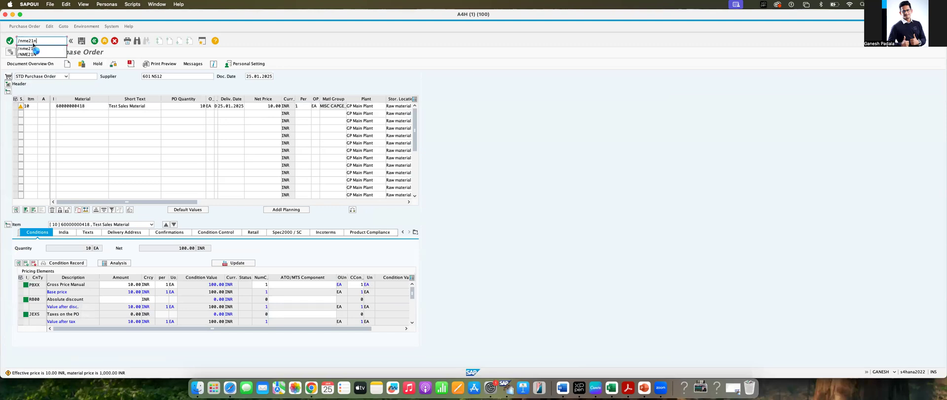
key("Return")
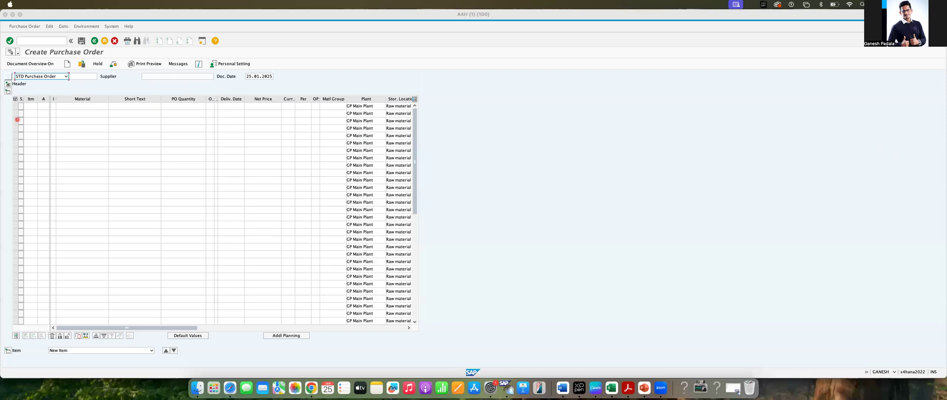
left_click(152, 77)
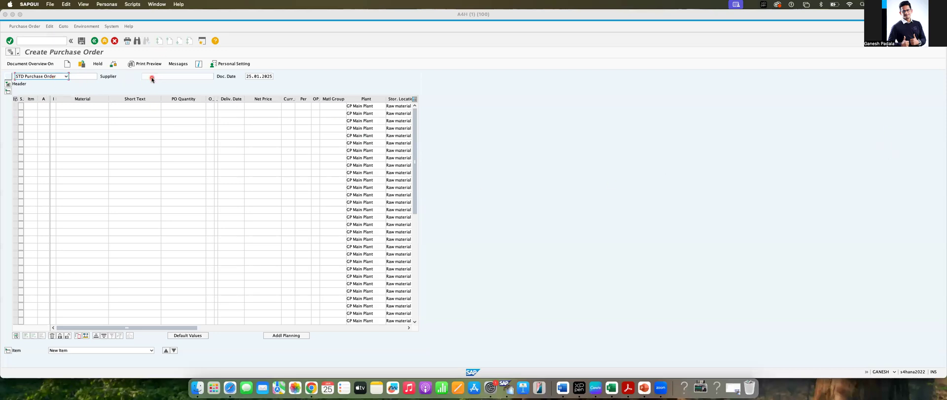
type("60100512")
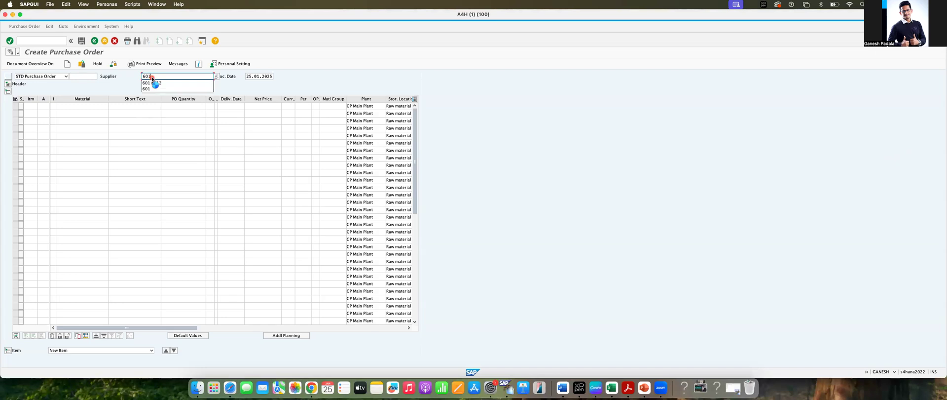
key("Return")
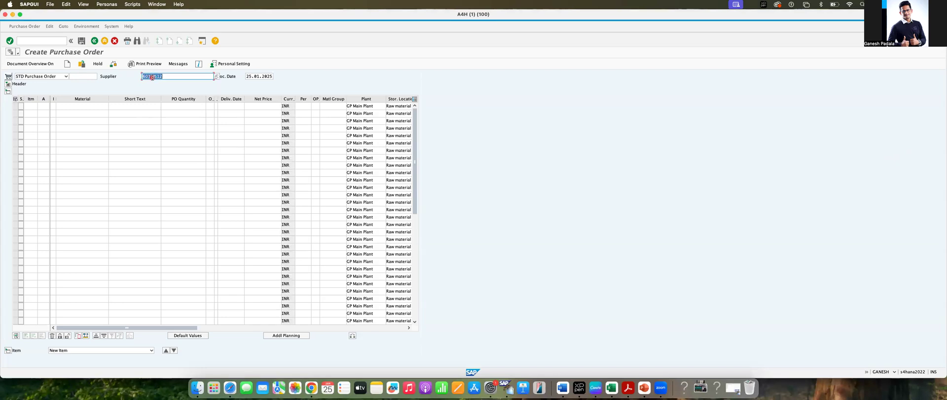
left_click(73, 107)
left_click(73, 111)
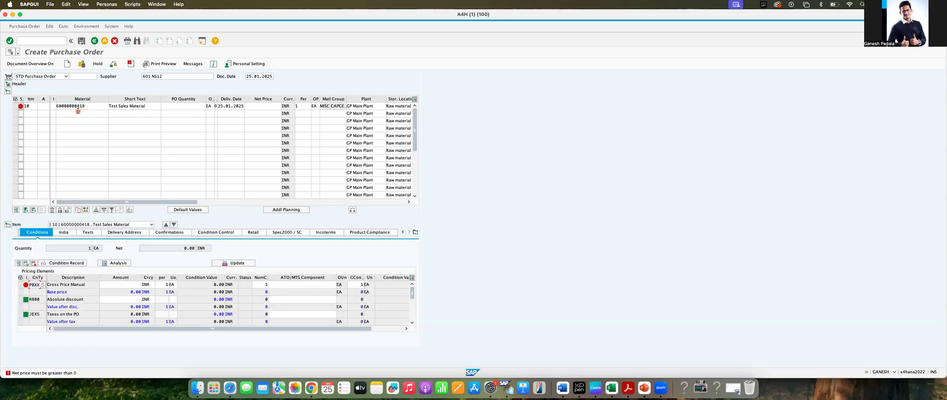
left_click(194, 107)
type("10")
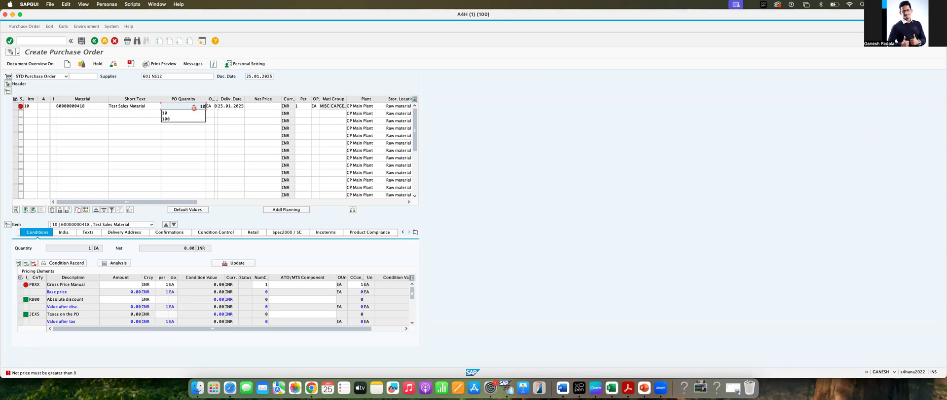
key("Return")
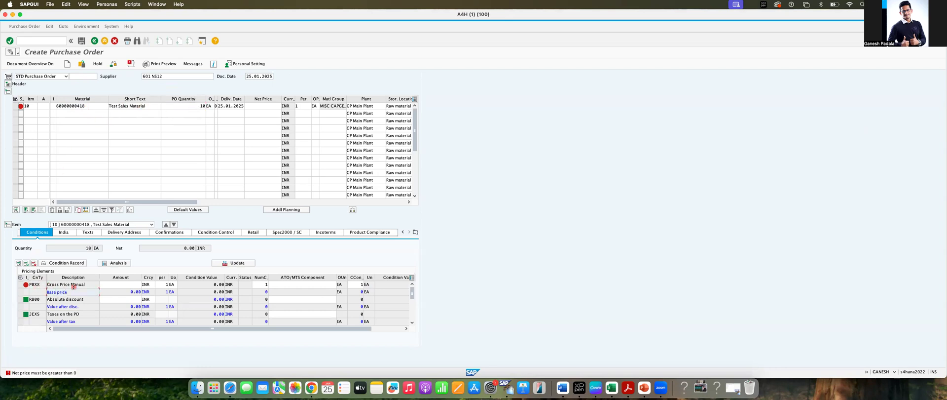
Step: Set item 10's net price to 100.00 INR
left_click(265, 111)
left_click(267, 106)
type("100")
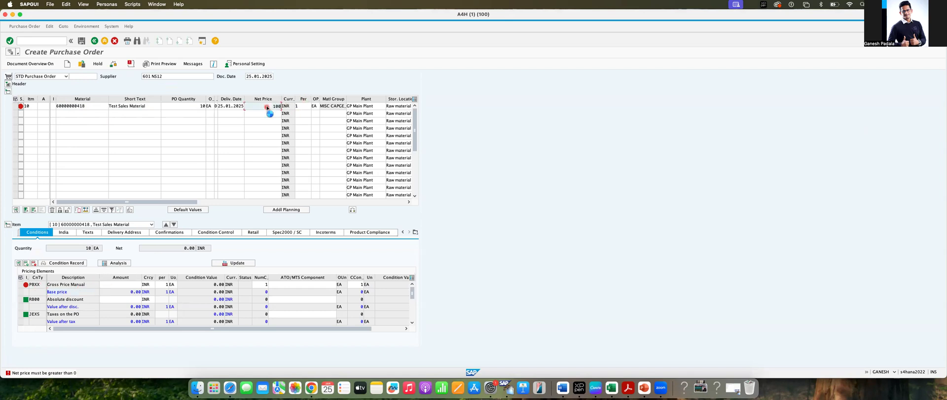
key("Return")
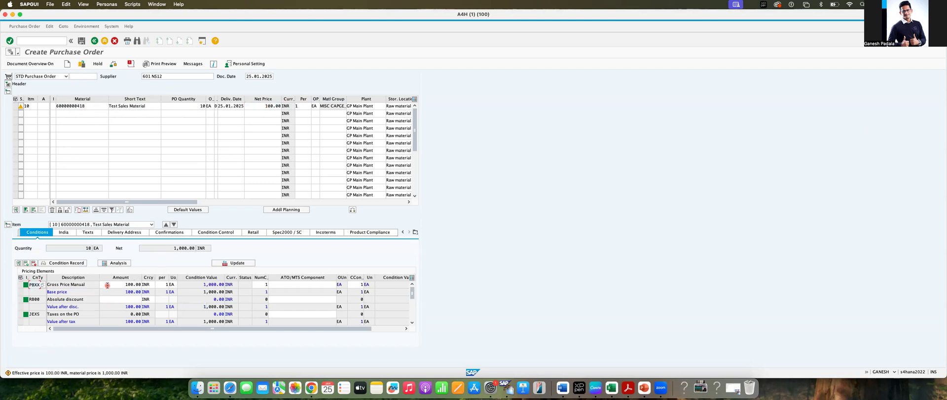
Step: Check the order, review the PBXX condition, and save it as a new STD Purchase Order
left_click(116, 65)
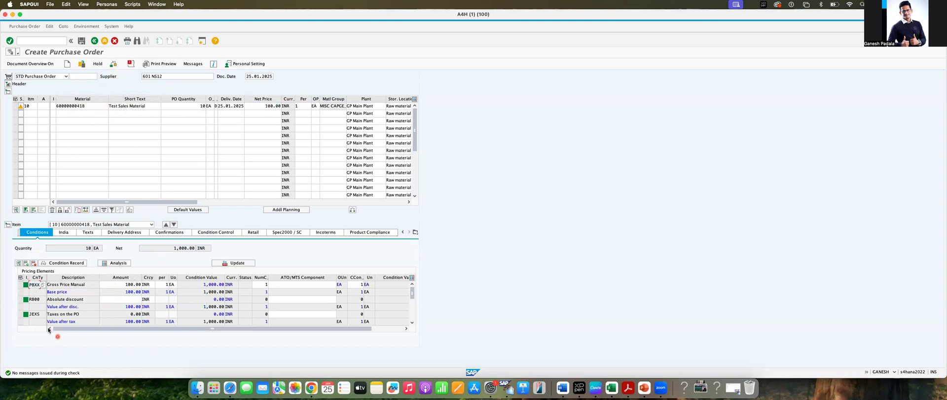
left_click(64, 285)
left_click(81, 42)
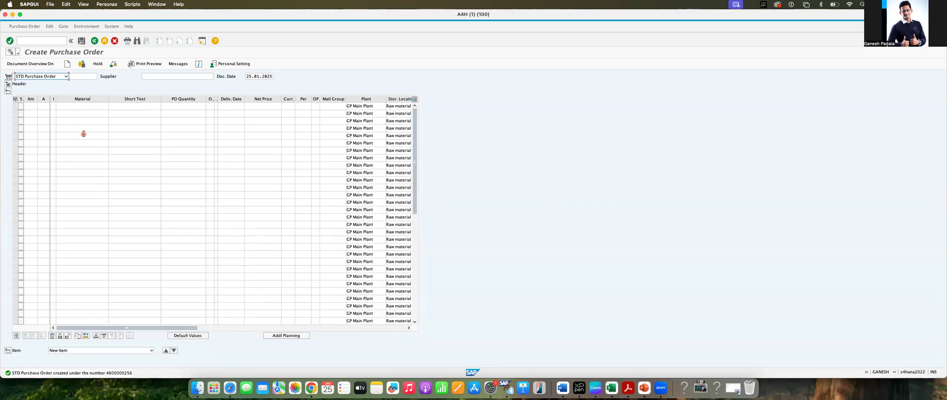